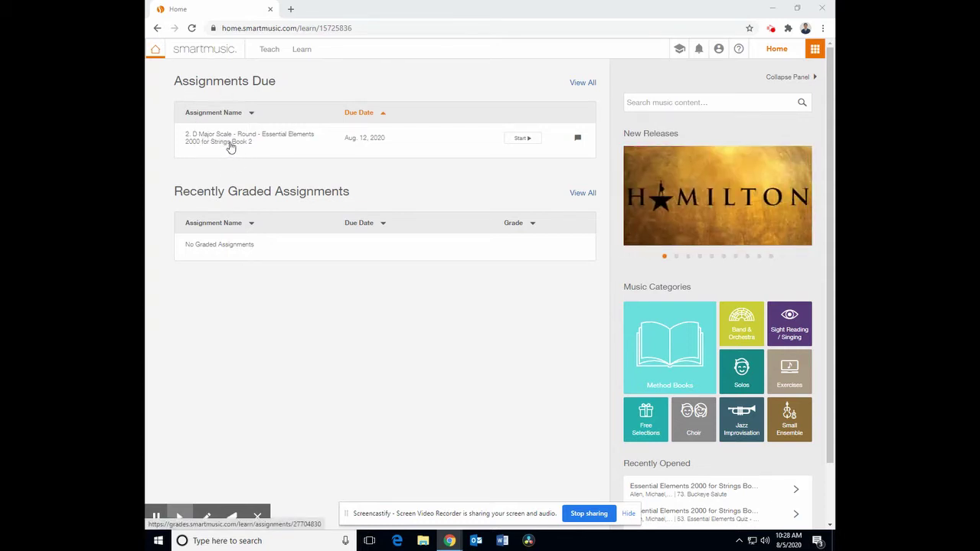
Step: Start the D Major Scale assignment with Violin selected as the performance part
{"action": "left_click", "coordinate": [522, 137]}
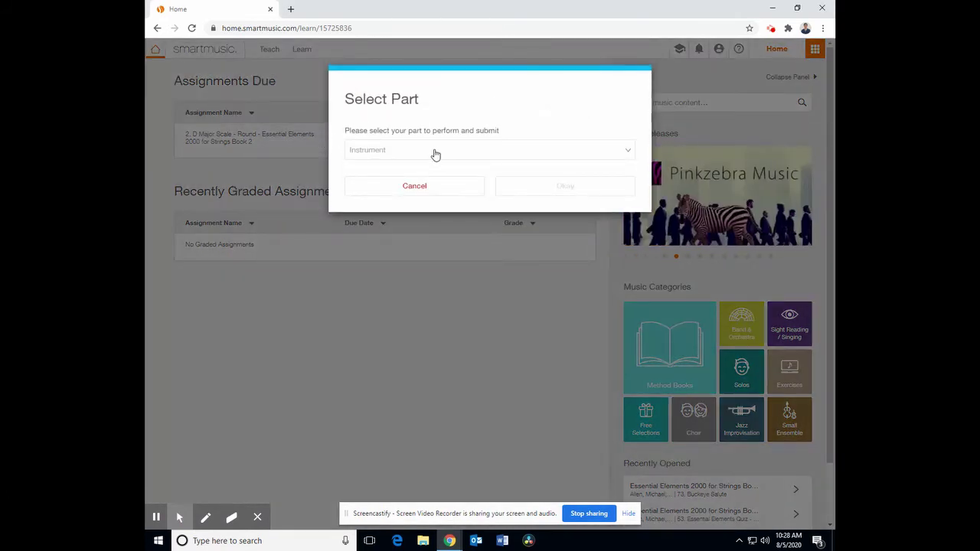
{"action": "left_click", "coordinate": [435, 156]}
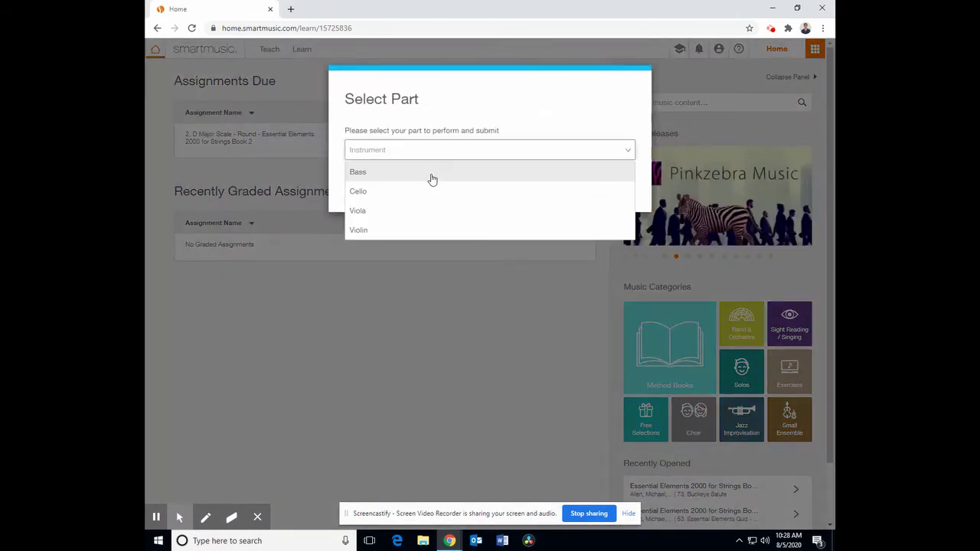
{"action": "left_click", "coordinate": [427, 228]}
{"action": "left_click", "coordinate": [564, 196]}
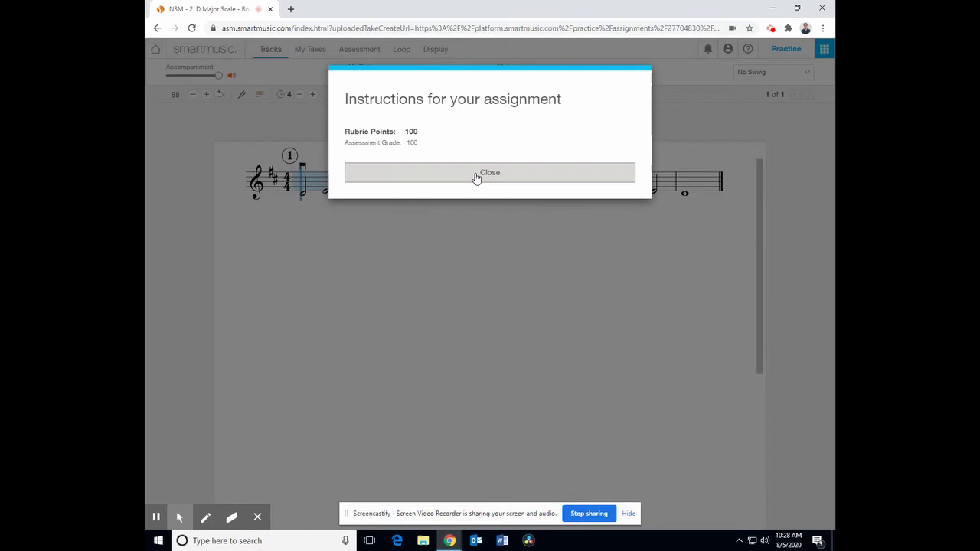
Step: Dismiss the instructions, play a preview of the scale, then reset to the first note
{"action": "left_click", "coordinate": [475, 176]}
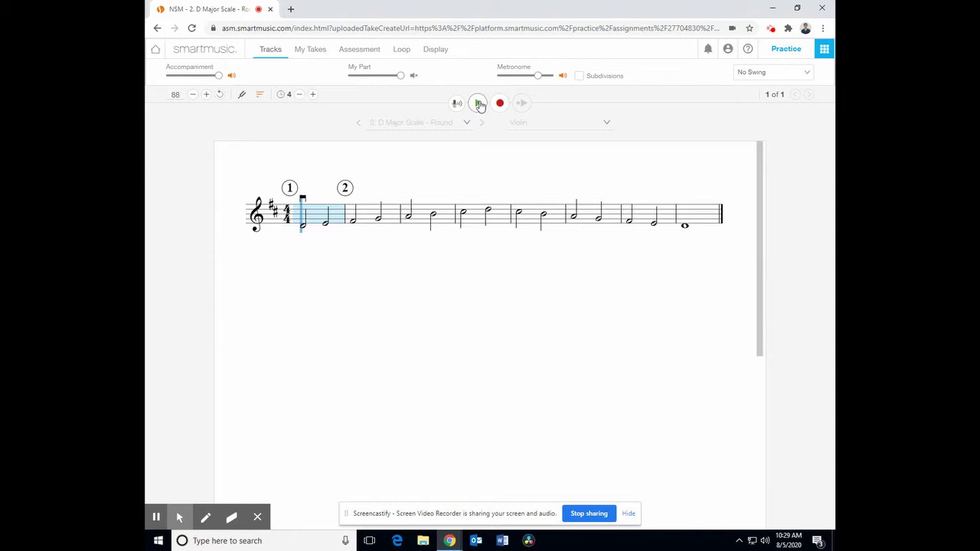
{"action": "left_click", "coordinate": [479, 105]}
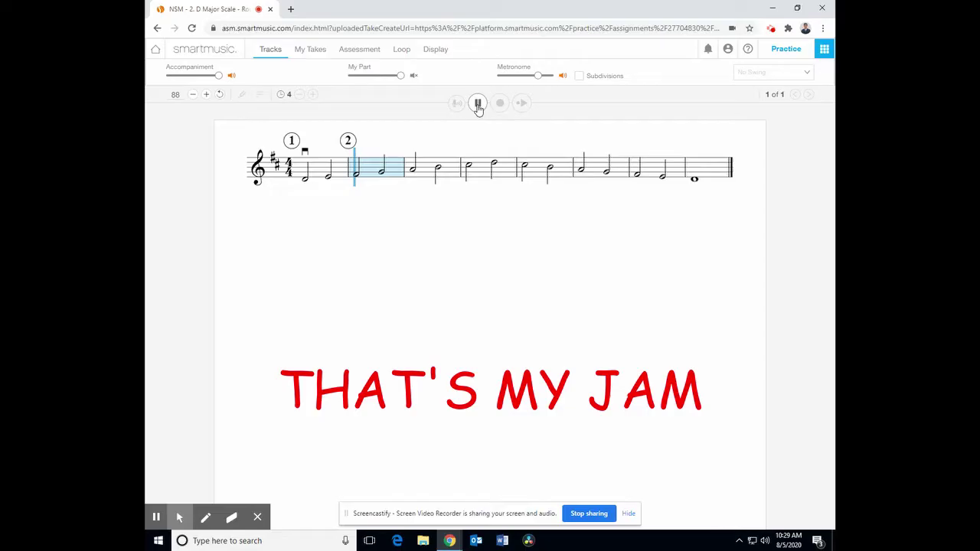
{"action": "left_click", "coordinate": [478, 105]}
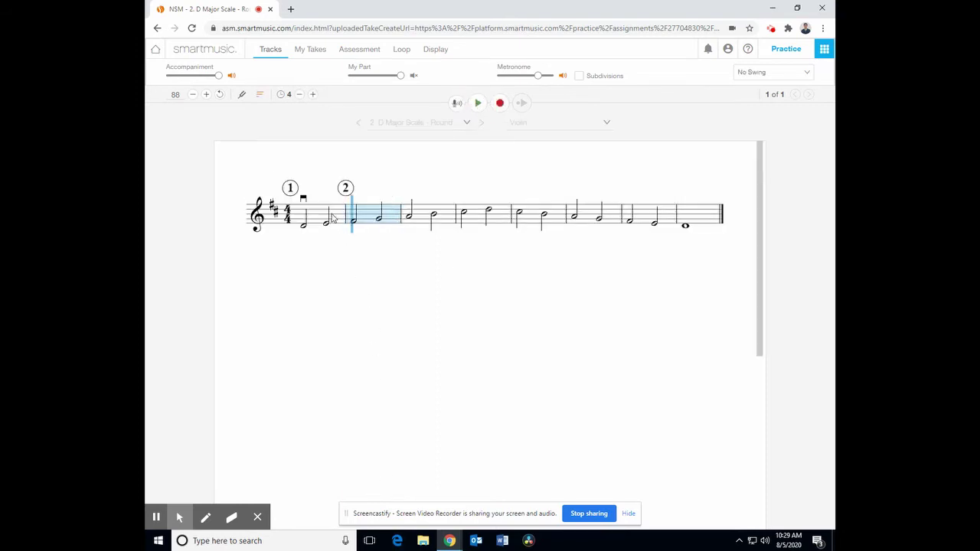
{"action": "left_click", "coordinate": [305, 224]}
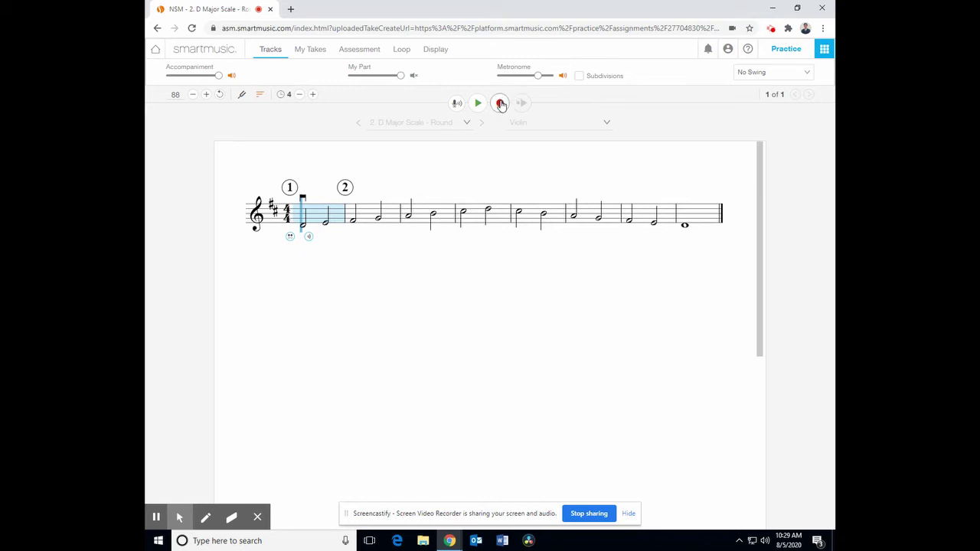
Step: Choose Melodic microphone assessment for recording and pass the microphone test
{"action": "left_click", "coordinate": [501, 104]}
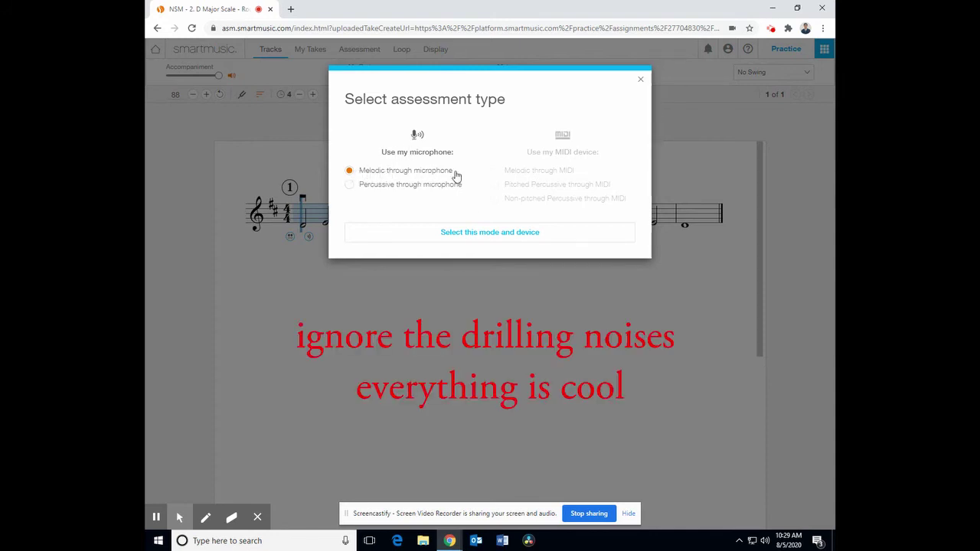
{"action": "left_click", "coordinate": [486, 236]}
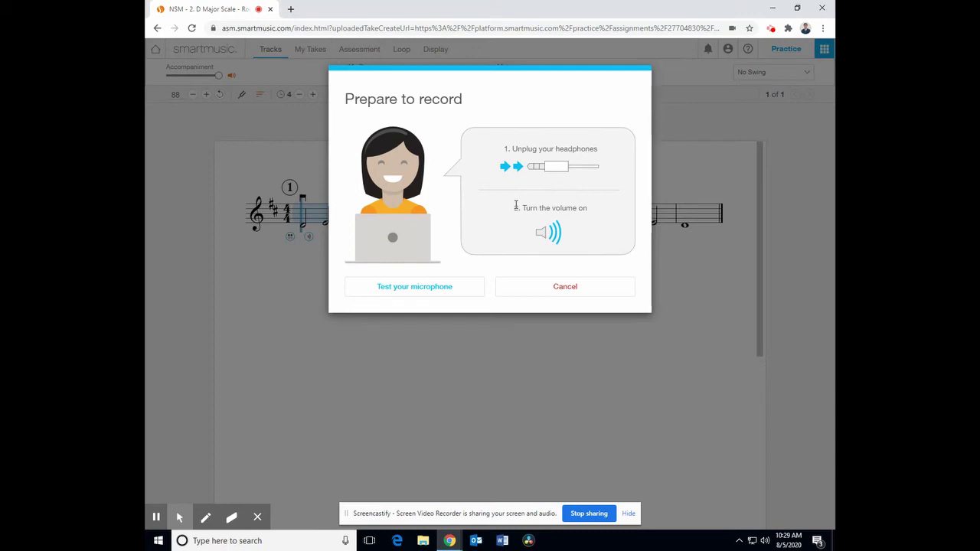
{"action": "left_click", "coordinate": [417, 292]}
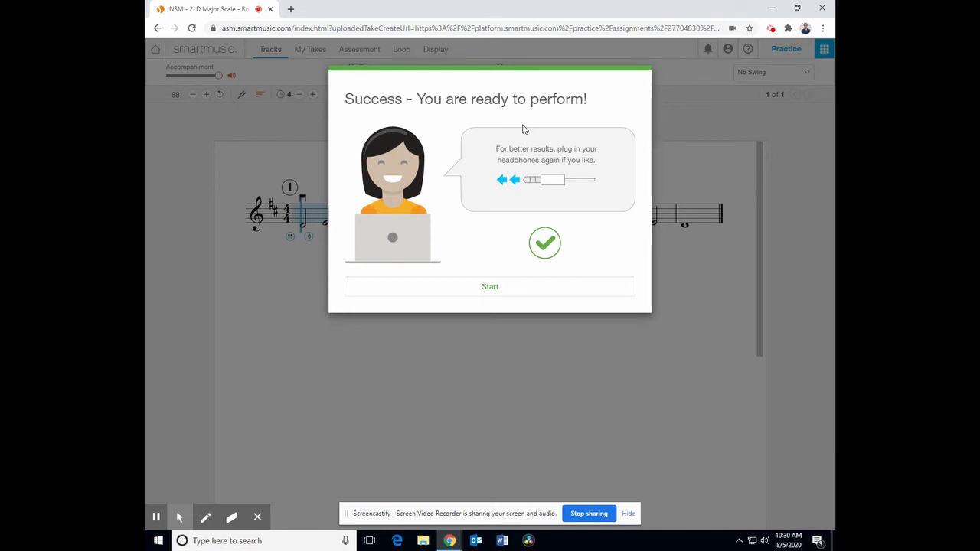
Step: Record a violin take of the scale, scoring 100% at 88 bpm
{"action": "left_click", "coordinate": [488, 291]}
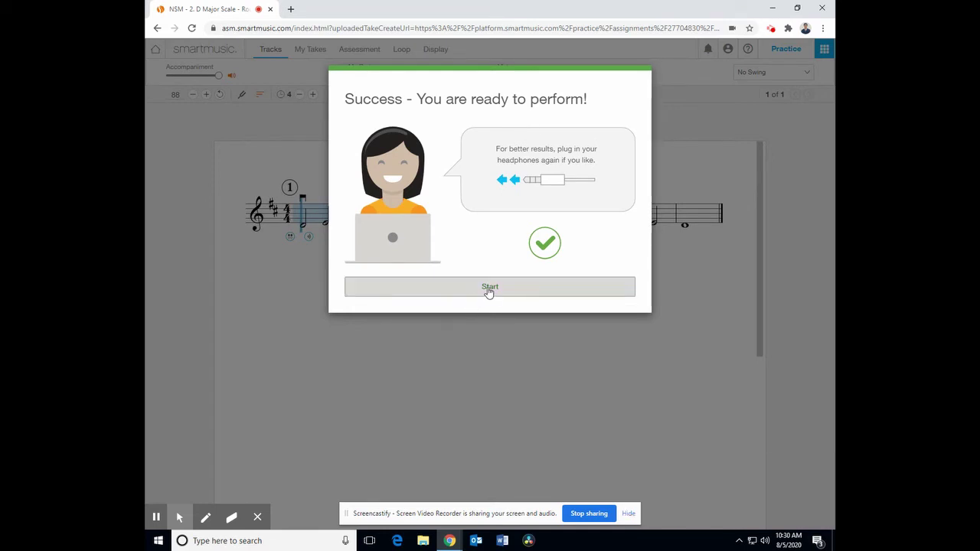
{"action": "left_click", "coordinate": [489, 289]}
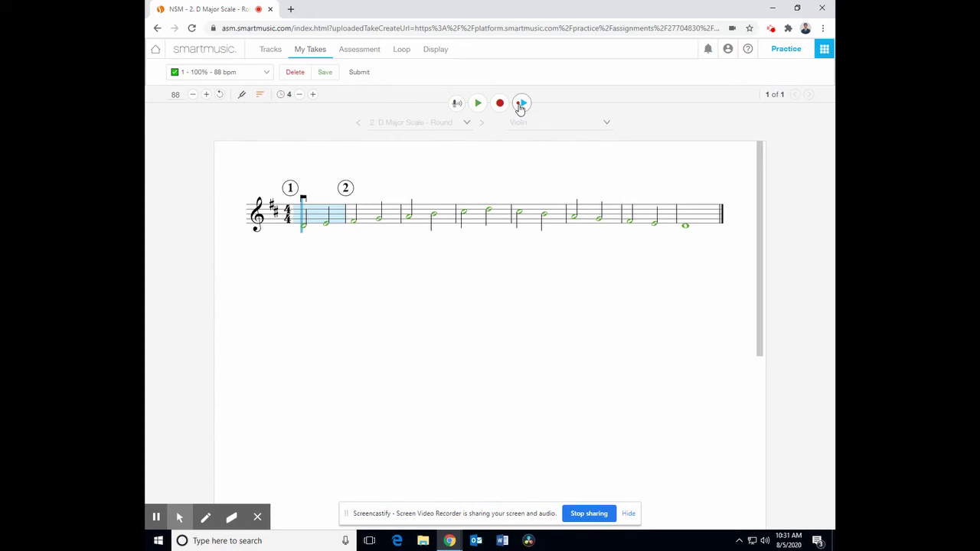
{"action": "left_click", "coordinate": [521, 105]}
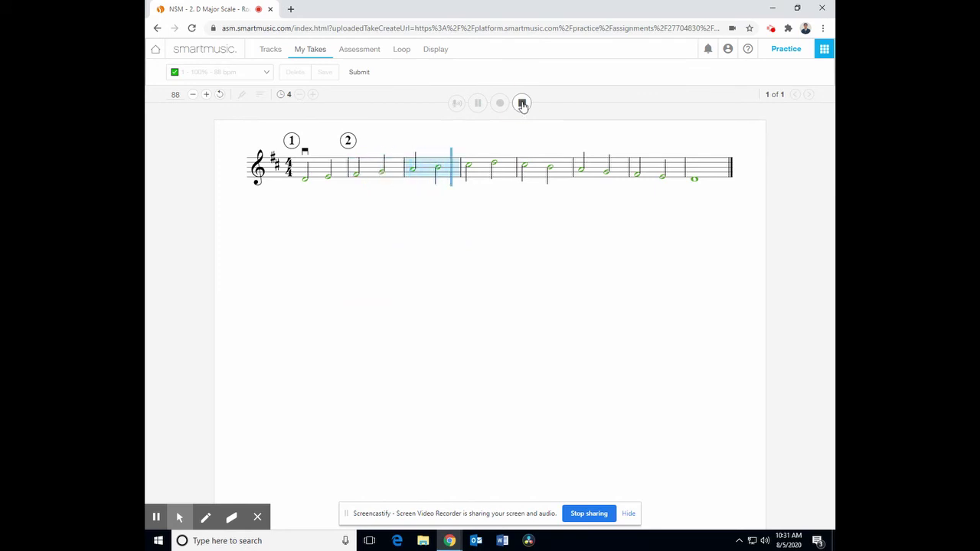
{"action": "left_click", "coordinate": [522, 104]}
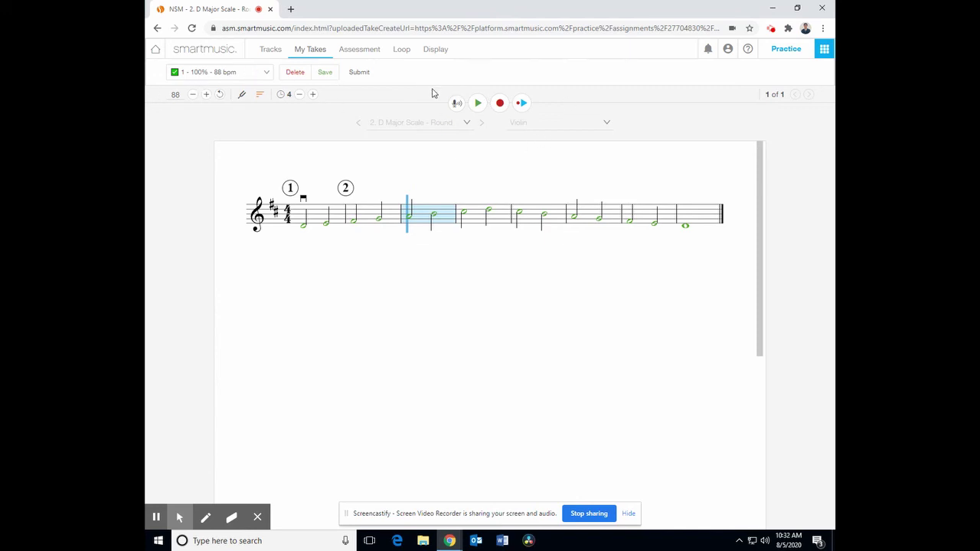
Step: Submit the 100% take with the comment 'pls let me be i chamber :)'
{"action": "left_click", "coordinate": [361, 76]}
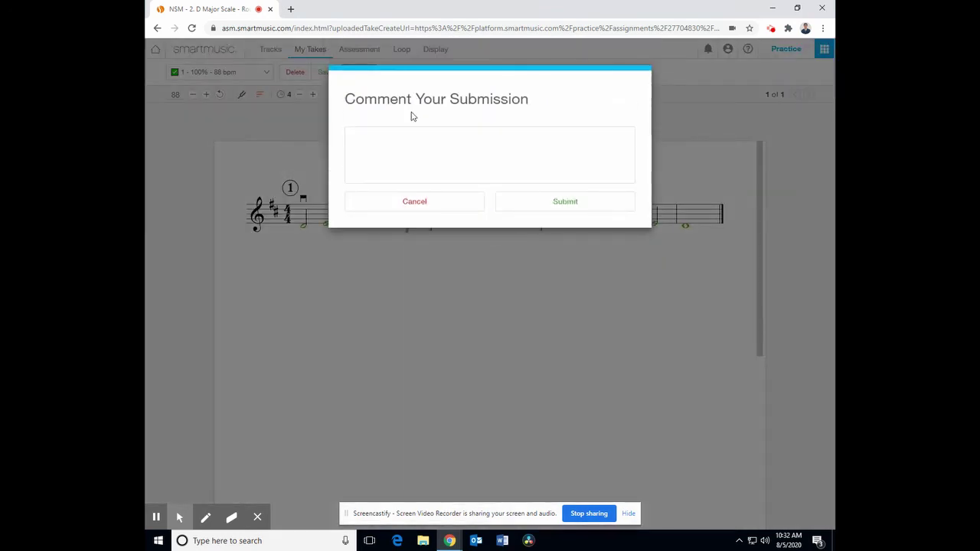
{"action": "left_click", "coordinate": [398, 134]}
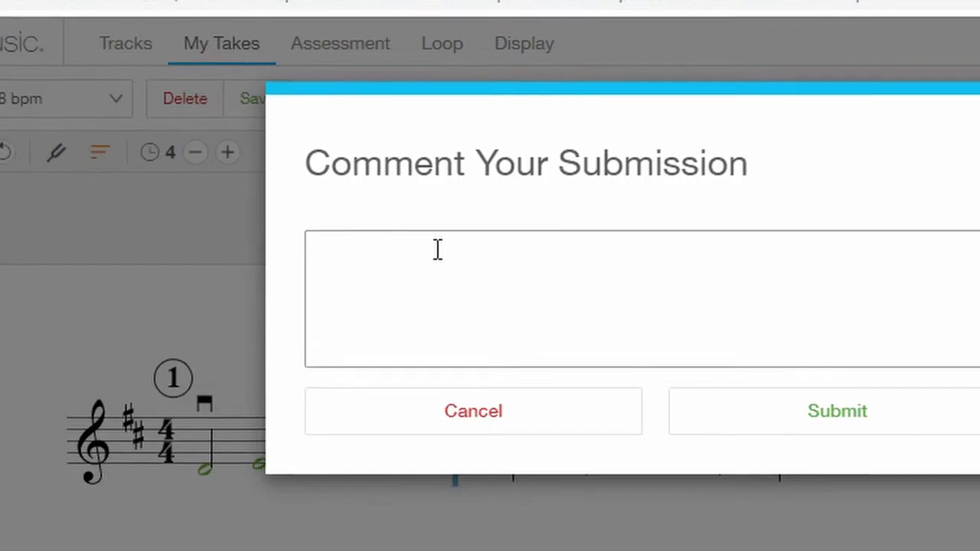
{"action": "type", "text": "pls let "}
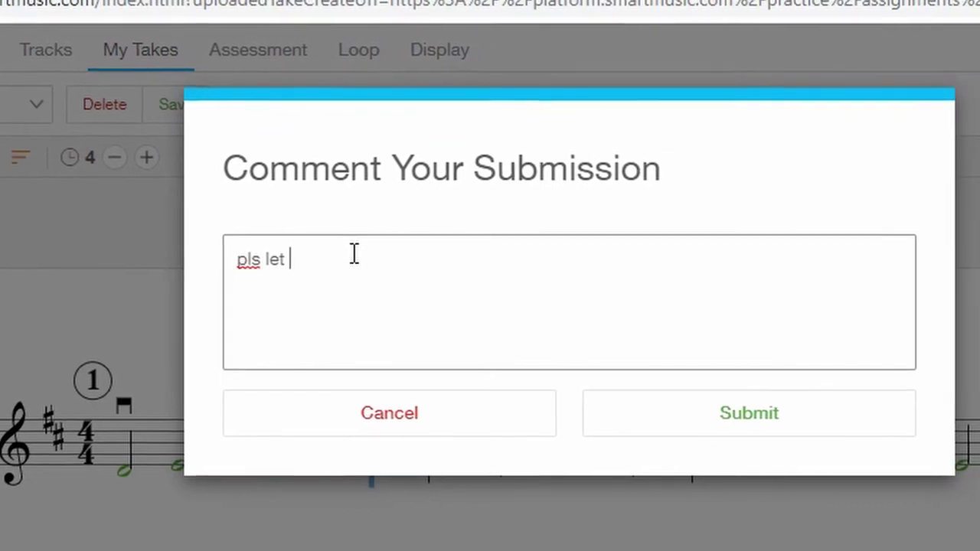
{"action": "type", "text": "me be i cham"}
{"action": "type", "text": "ber"}
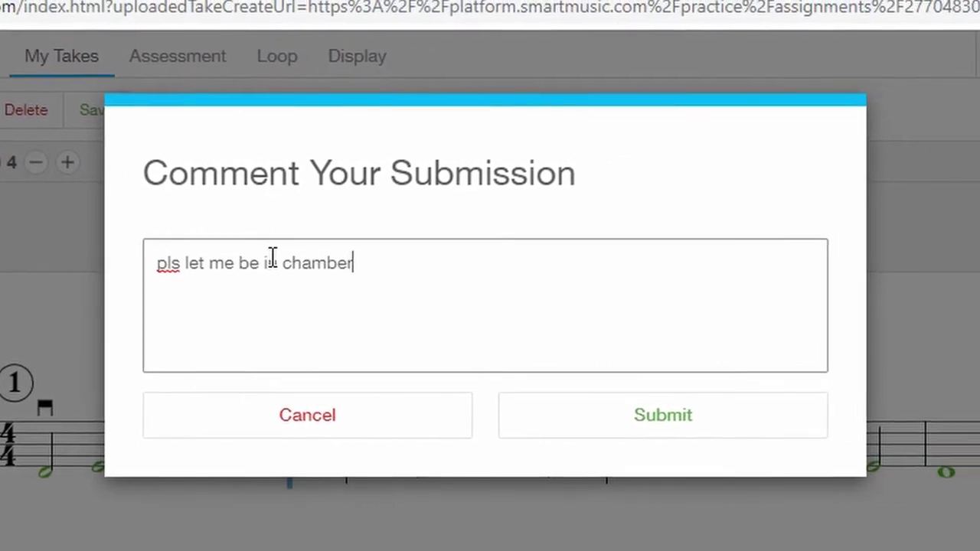
{"action": "type", "text": " :"}
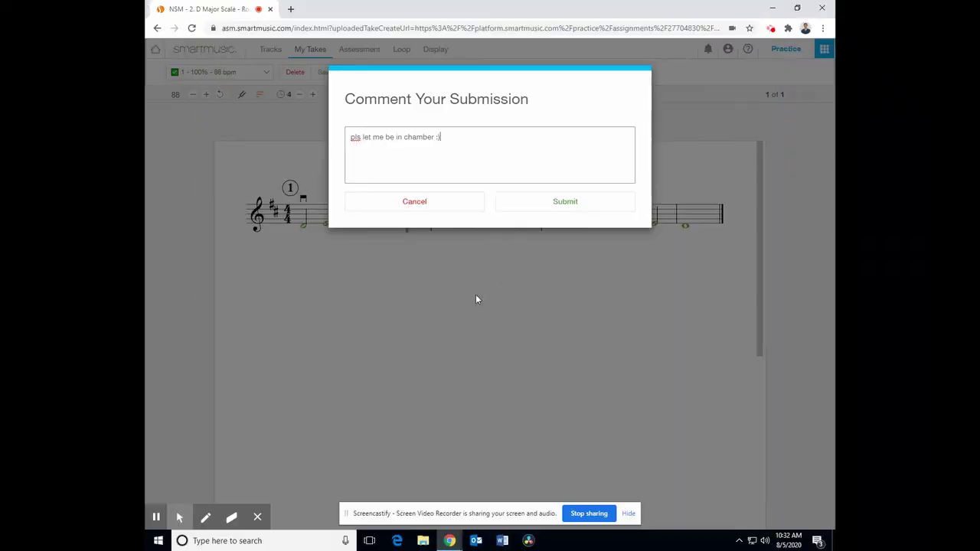
{"action": "left_click", "coordinate": [529, 198]}
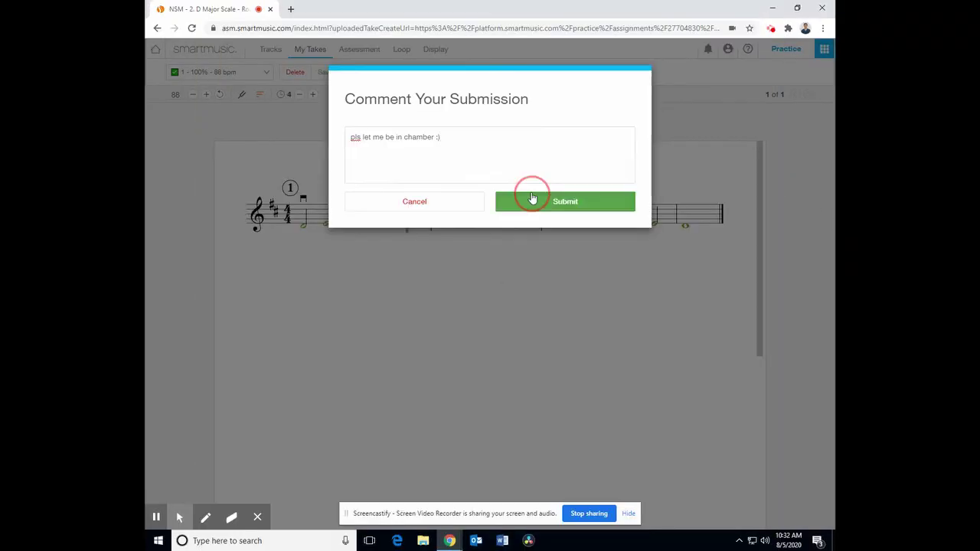